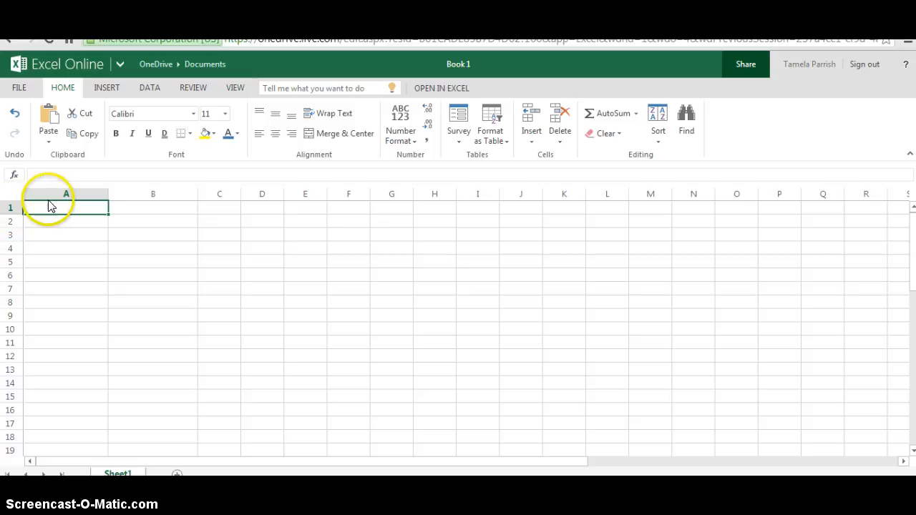
click(62, 230)
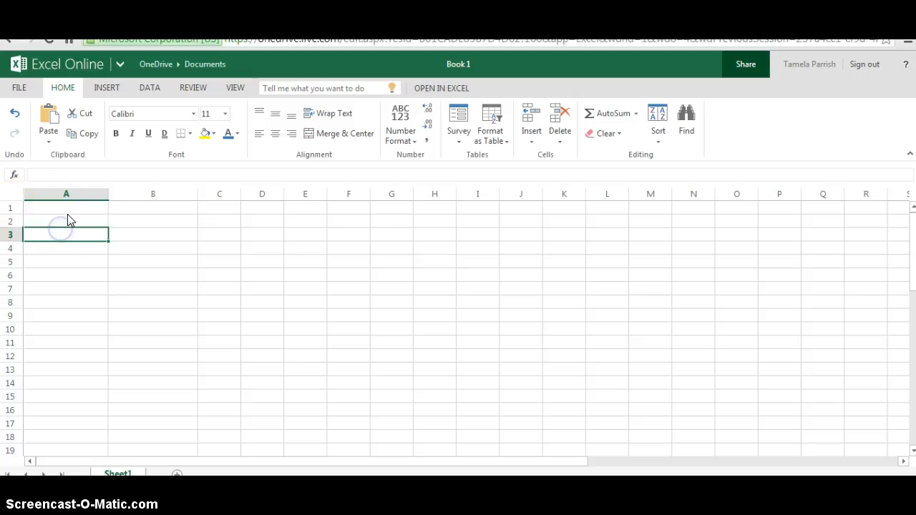
click(68, 206)
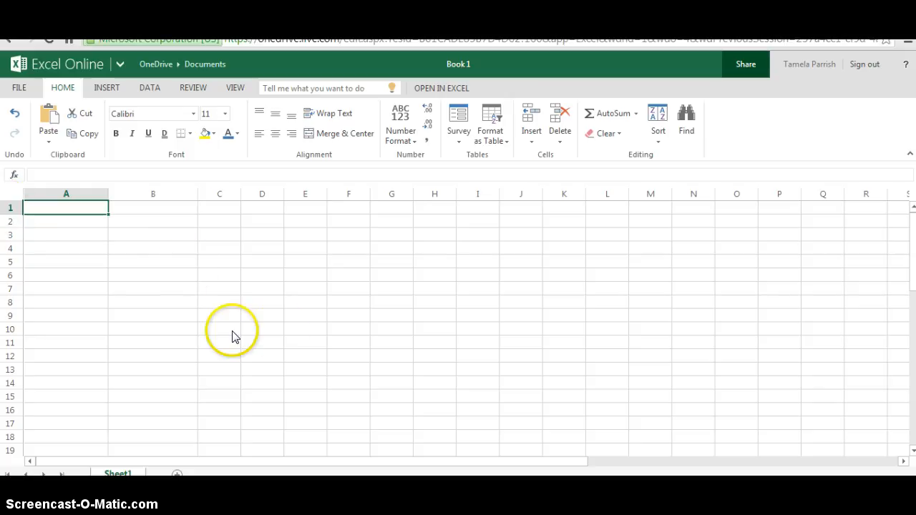
click(271, 333)
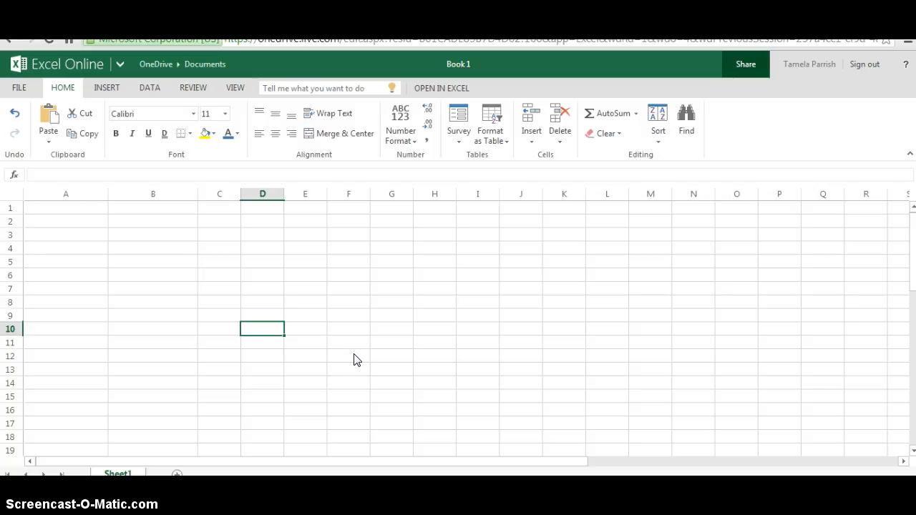
click(518, 233)
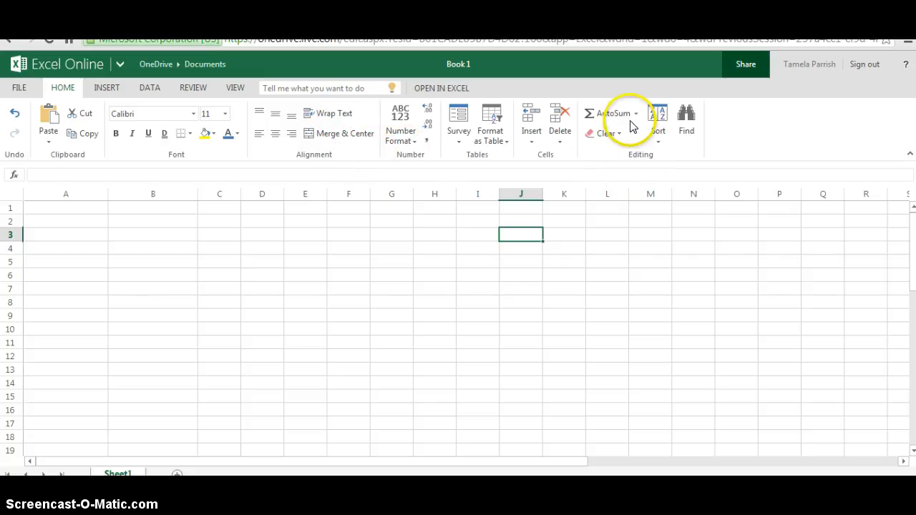
Step: Enter the column headings Items in cell A1 and Cost in cell B1
click(61, 210)
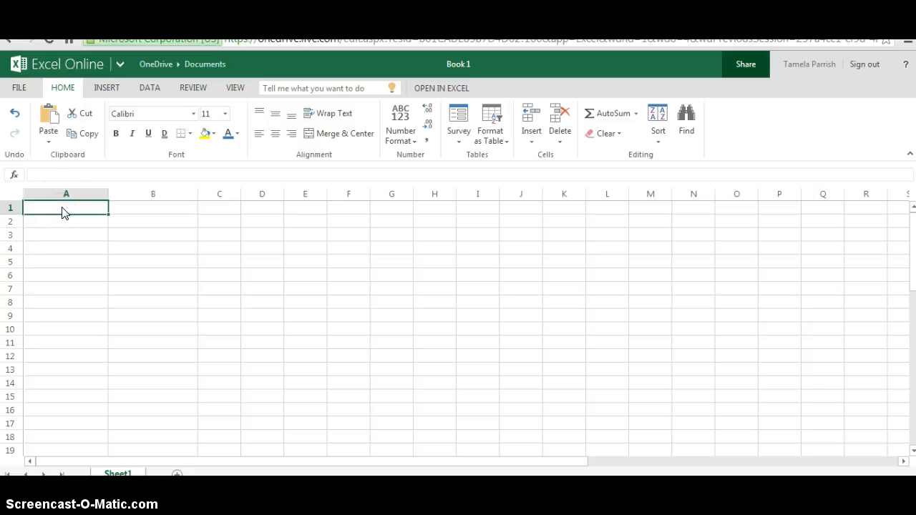
text(Items)
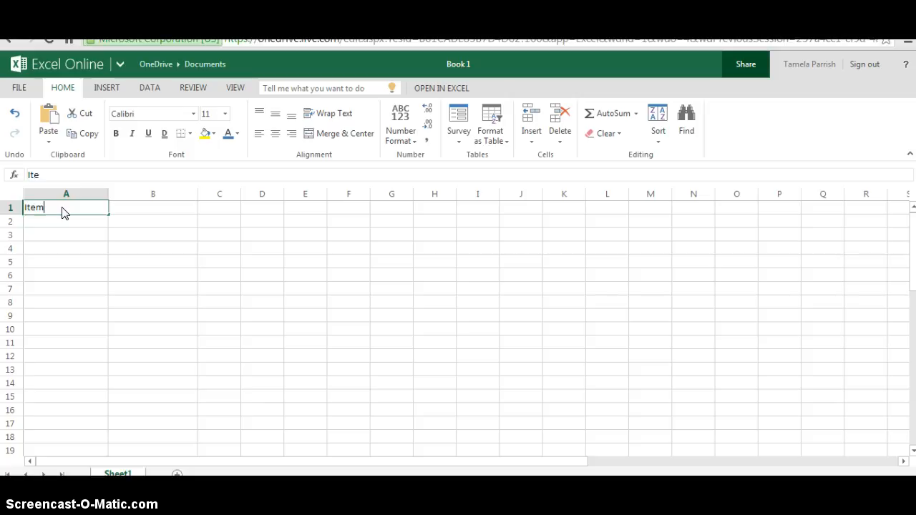
click(117, 209)
click(117, 203)
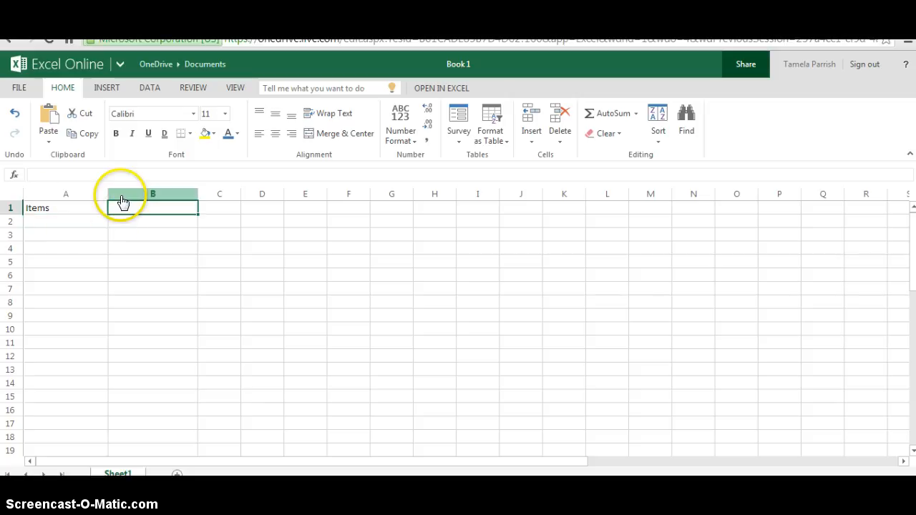
text(Cost)
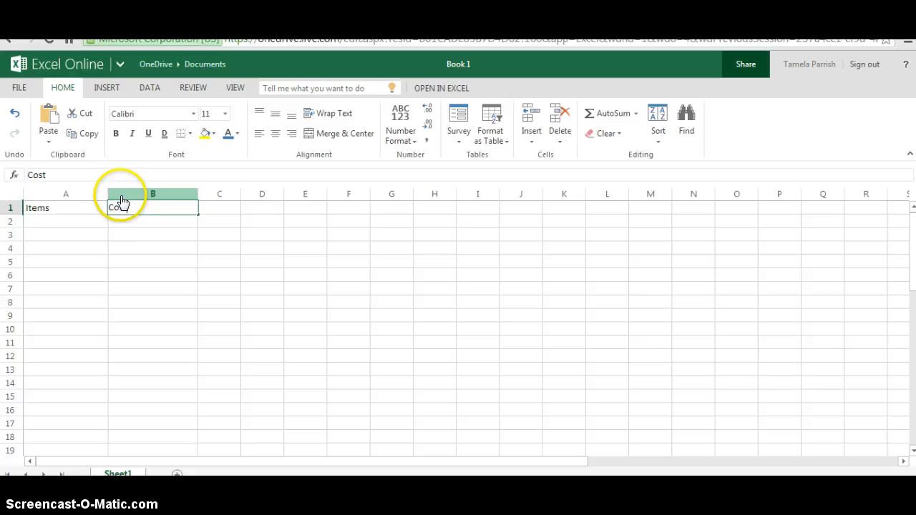
Step: Enter the item Printing in A2 with a cost of 80.00 in B2
click(90, 222)
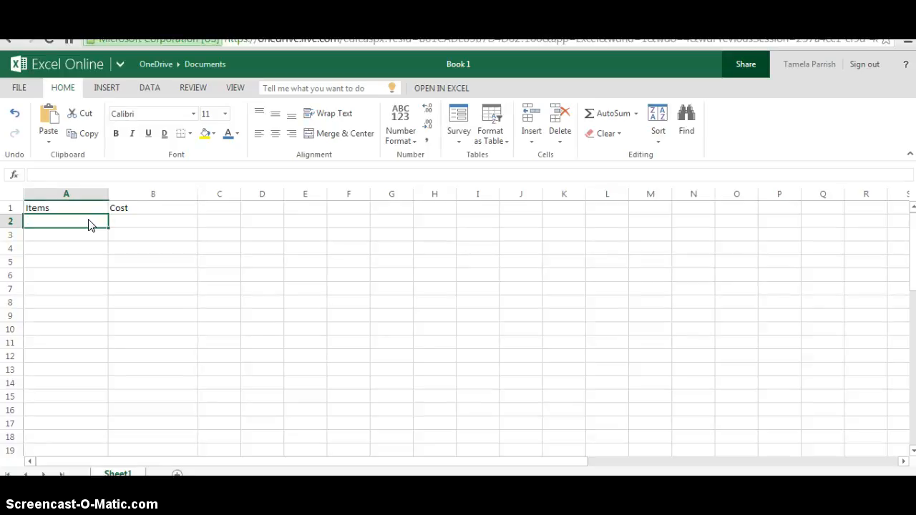
text(Printing)
click(139, 220)
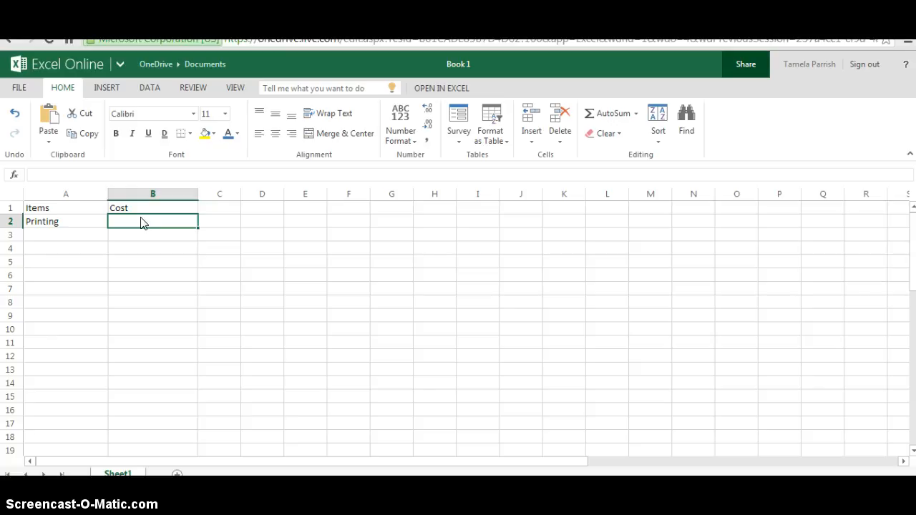
text(80.00)
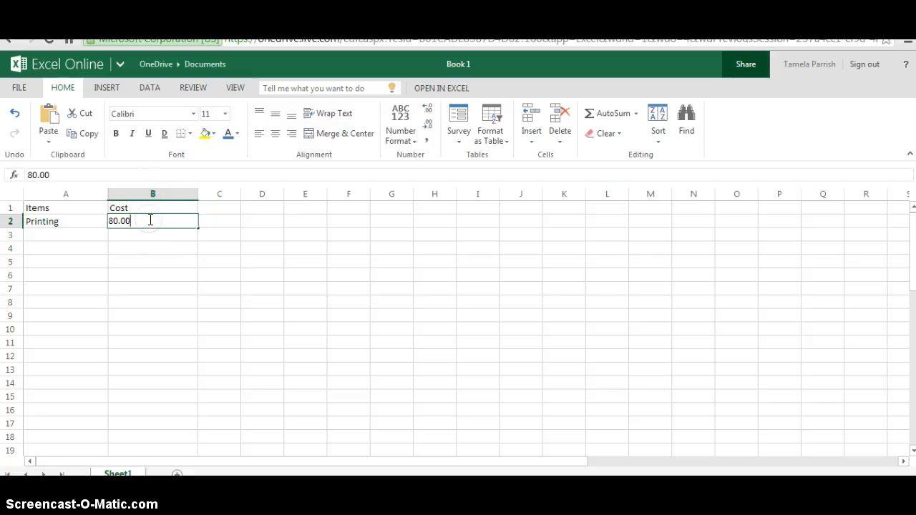
Step: Enter the item Postage in A3 with a cost of 55.25 in B3
click(81, 241)
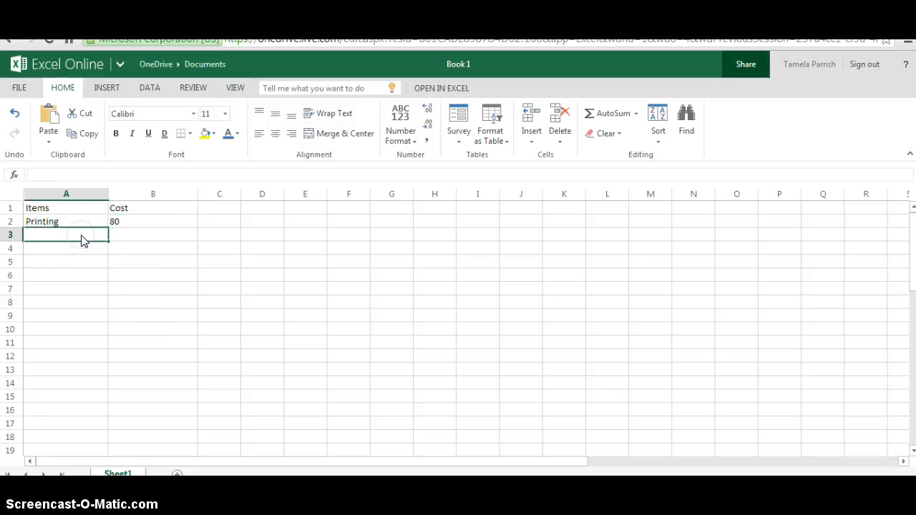
text(Postage)
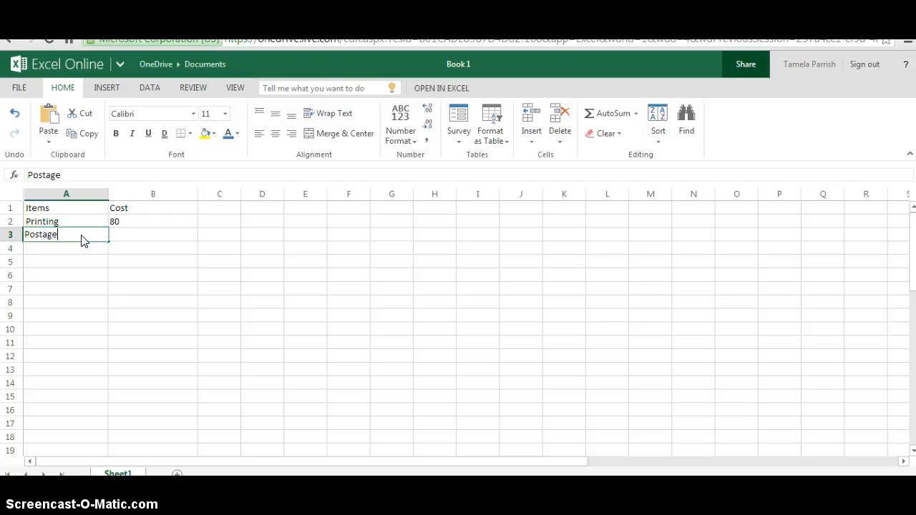
click(130, 236)
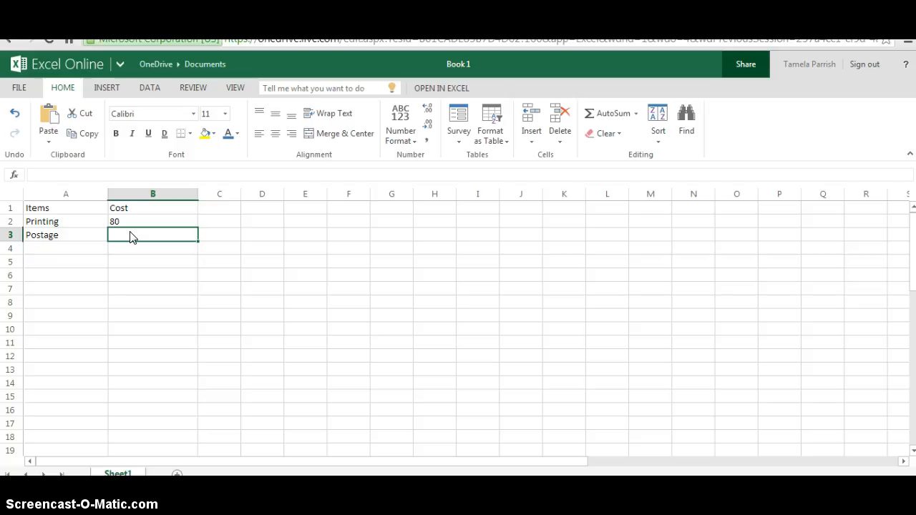
text(55)
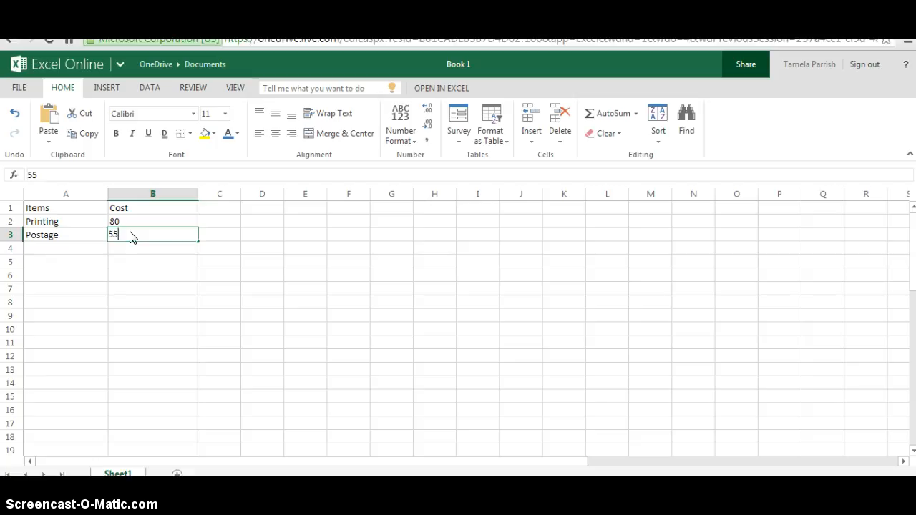
text(.25)
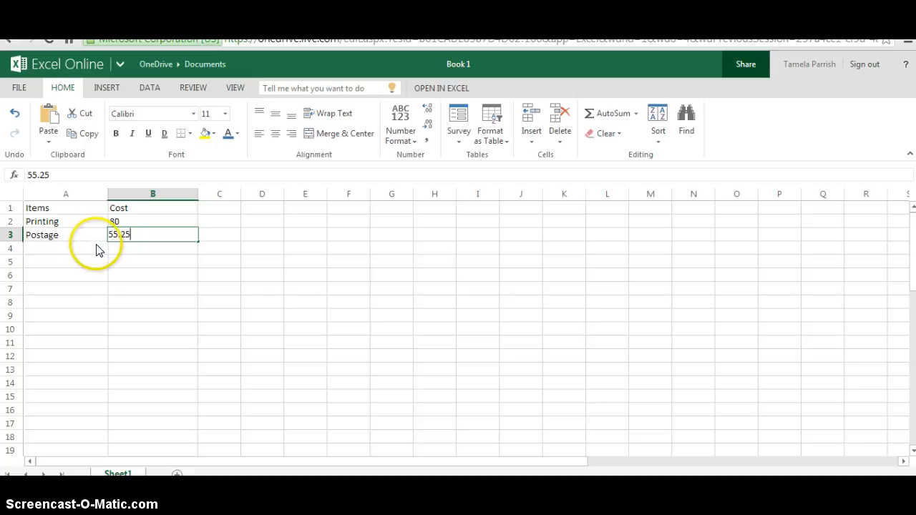
Step: Enter the item Envelopes in A4 with a cost of 42.05 in B4
click(94, 249)
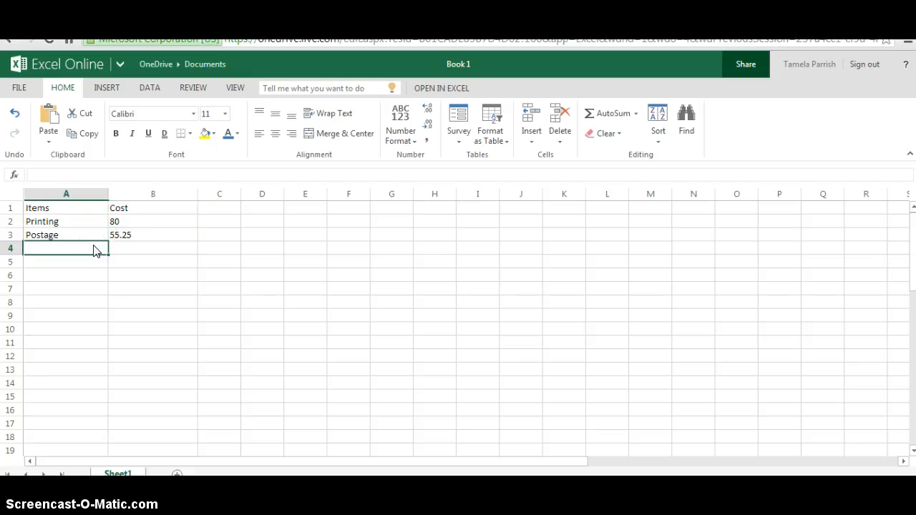
text(Envelopes)
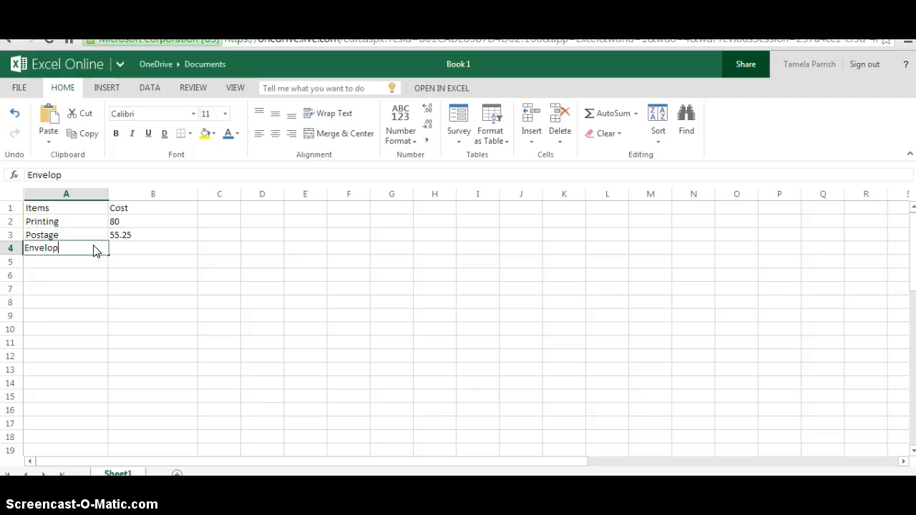
click(136, 248)
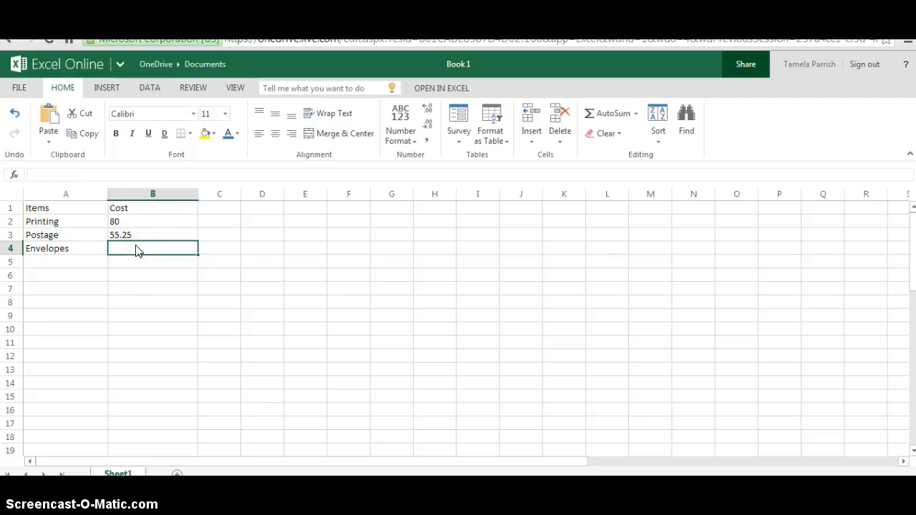
text(42.05)
Step: Label A5 as Total and sum the costs B2:B4 in B5 with AutoSum
click(100, 267)
click(100, 268)
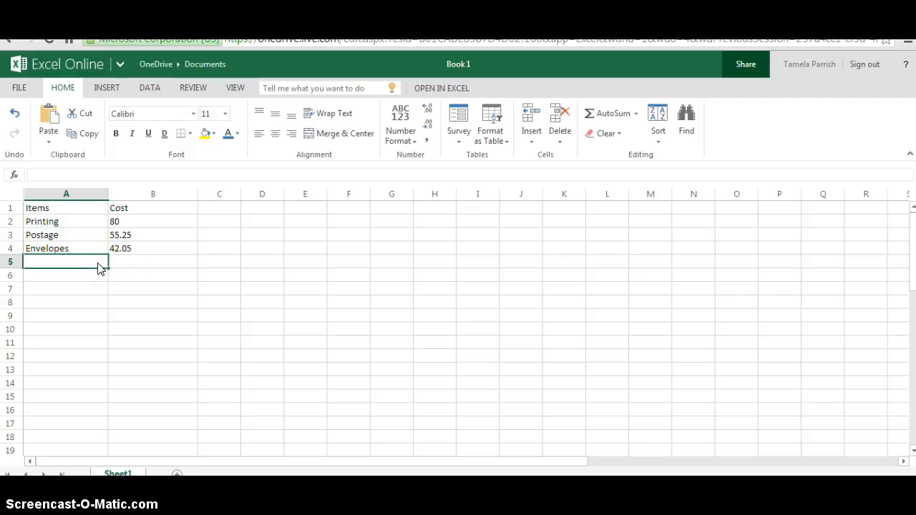
text(Total)
click(126, 262)
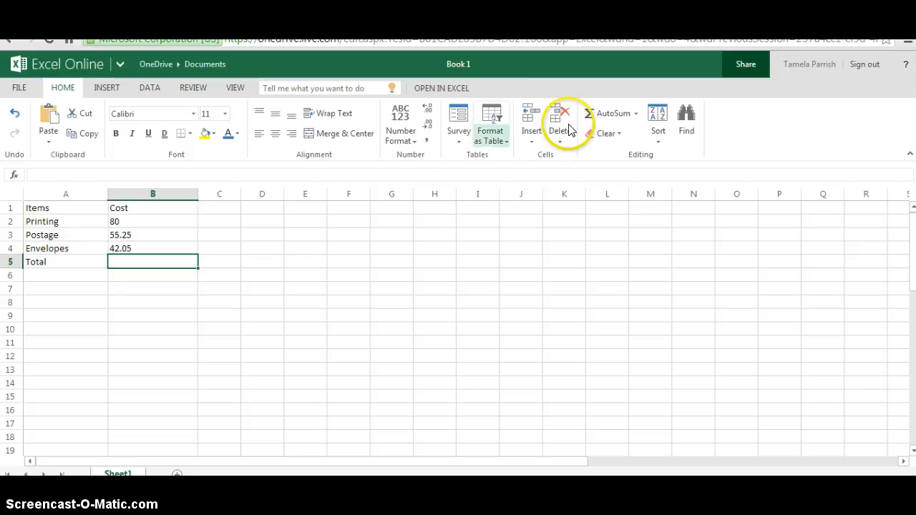
click(635, 117)
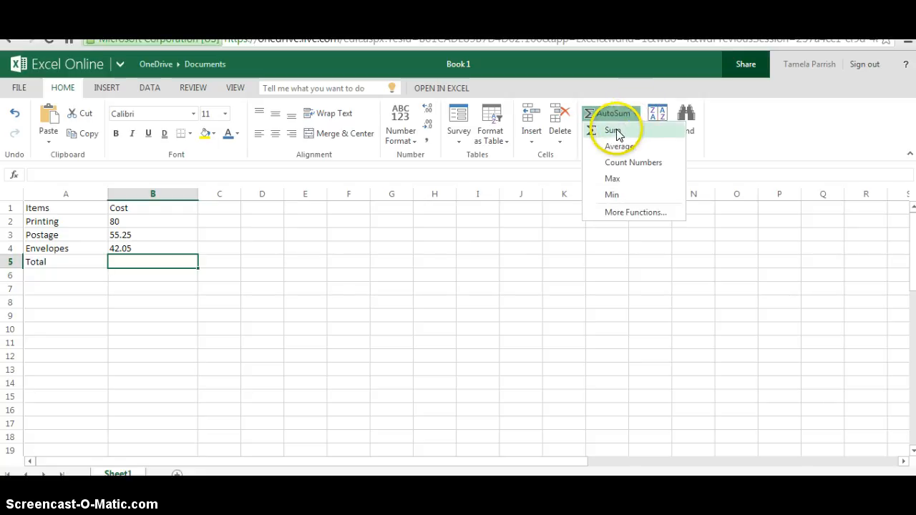
click(617, 131)
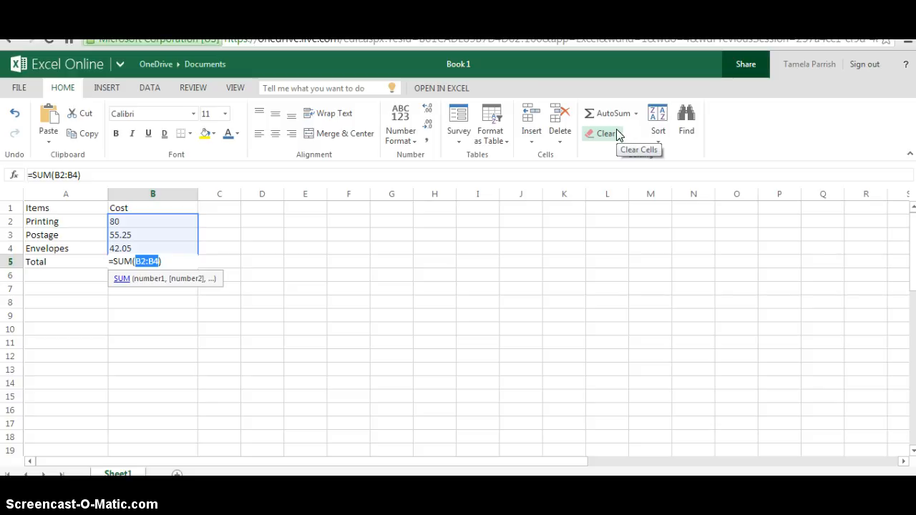
key(Return)
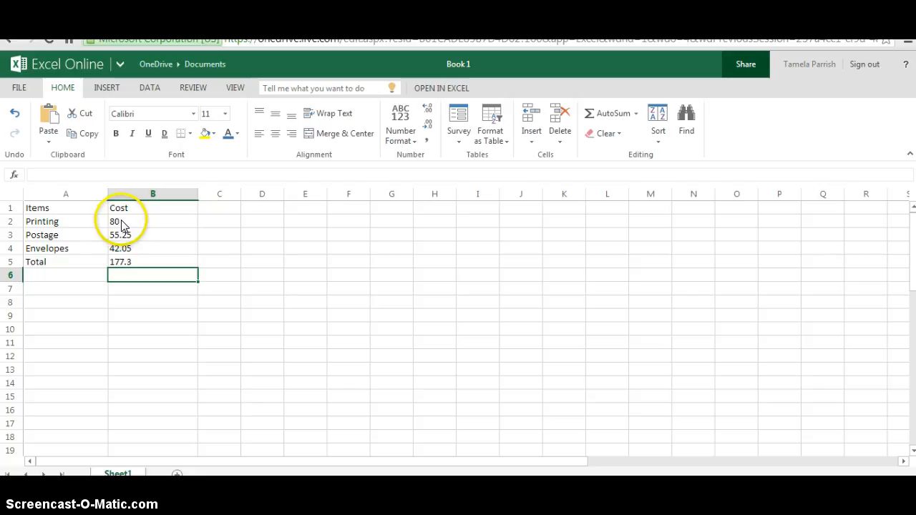
Step: Format the whole Cost column B as Currency
click(123, 263)
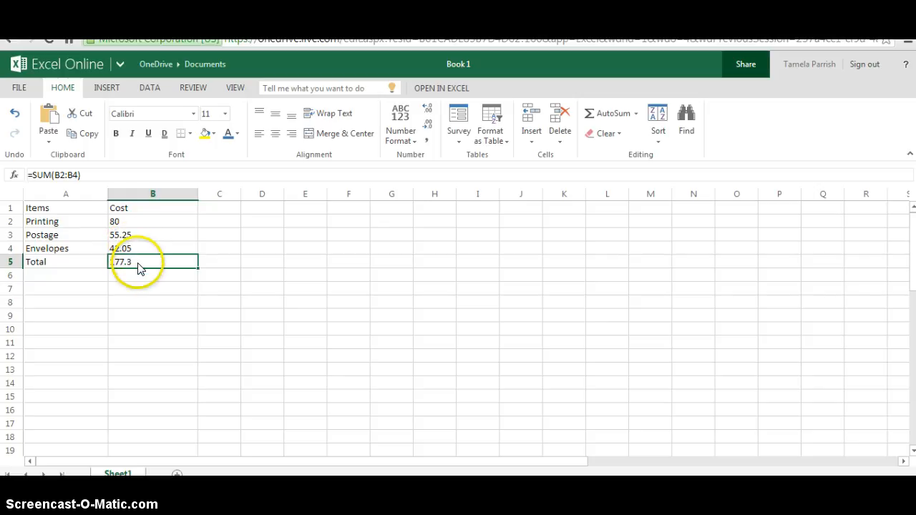
click(152, 194)
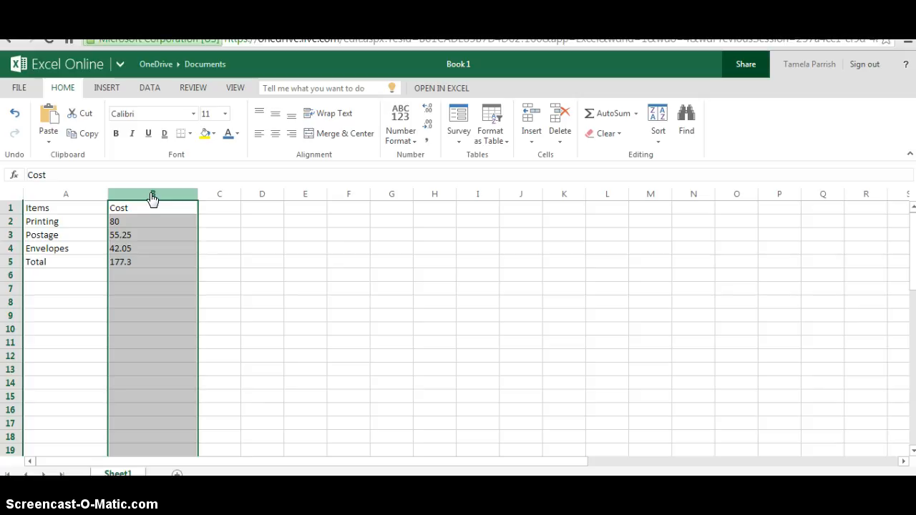
click(10, 208)
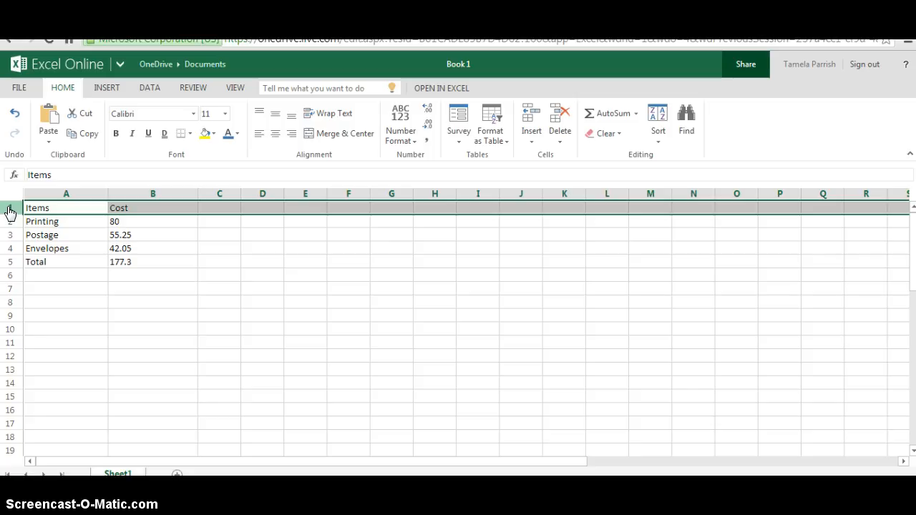
click(160, 194)
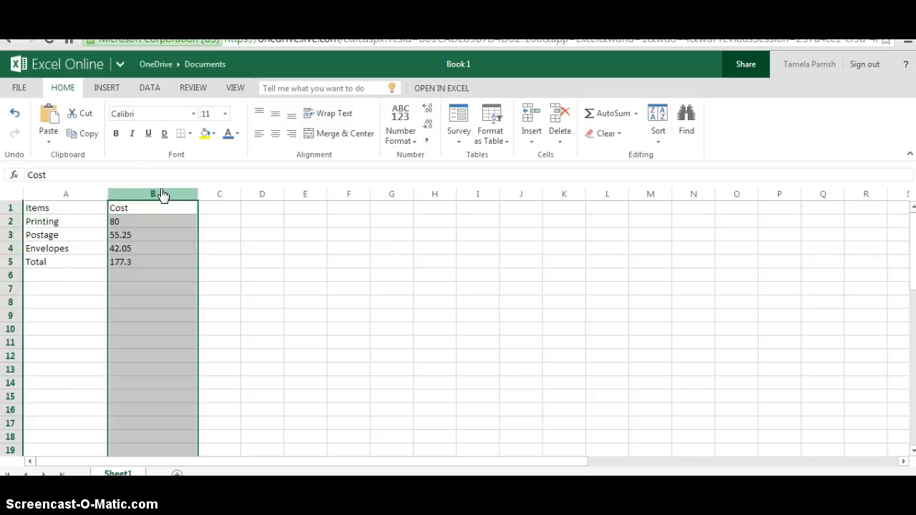
click(417, 144)
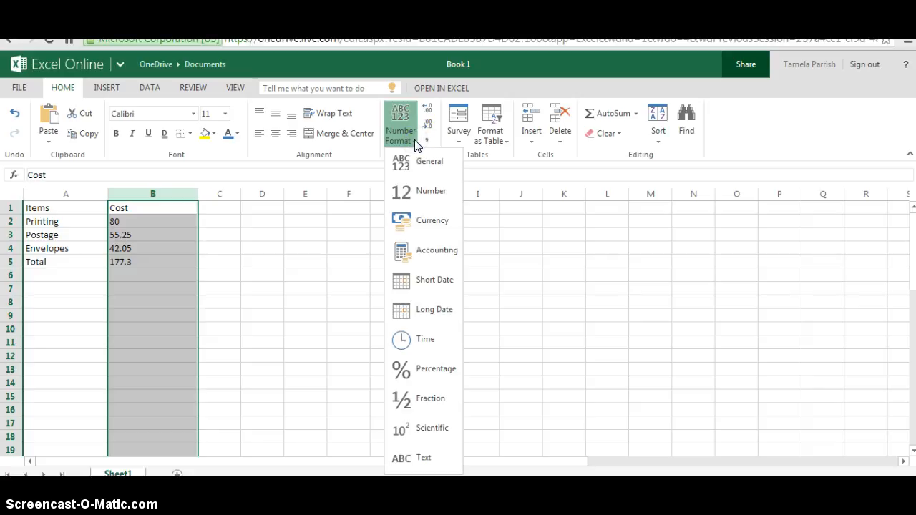
click(420, 213)
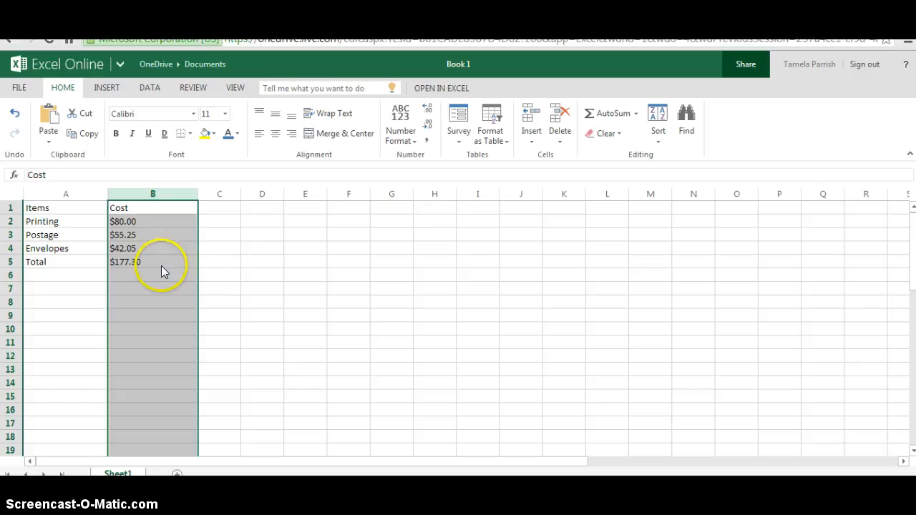
click(154, 234)
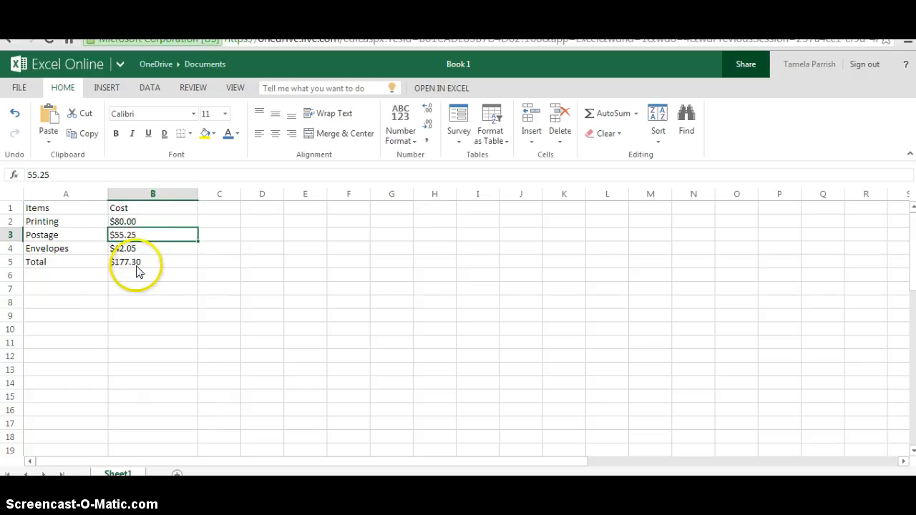
Step: Make the Items and Cost headings in A1:B1 bold and center them
click(71, 208)
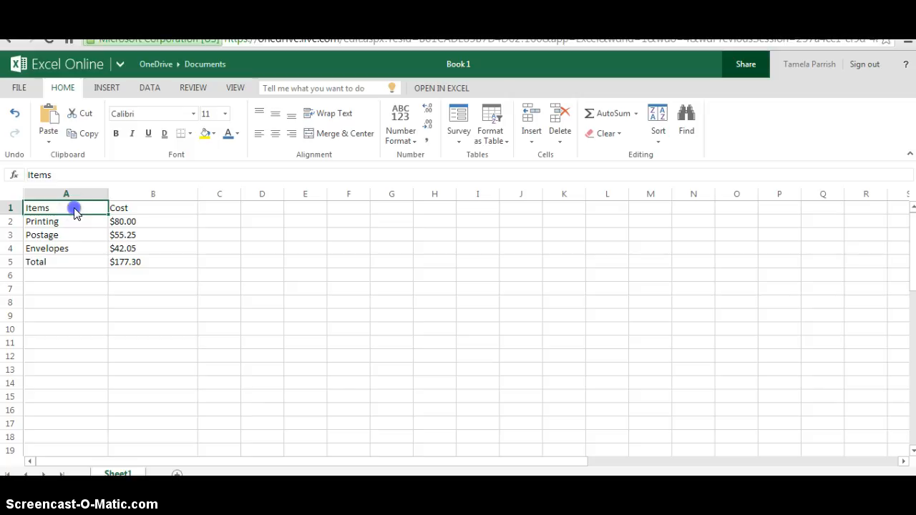
drag(75, 209, 118, 209)
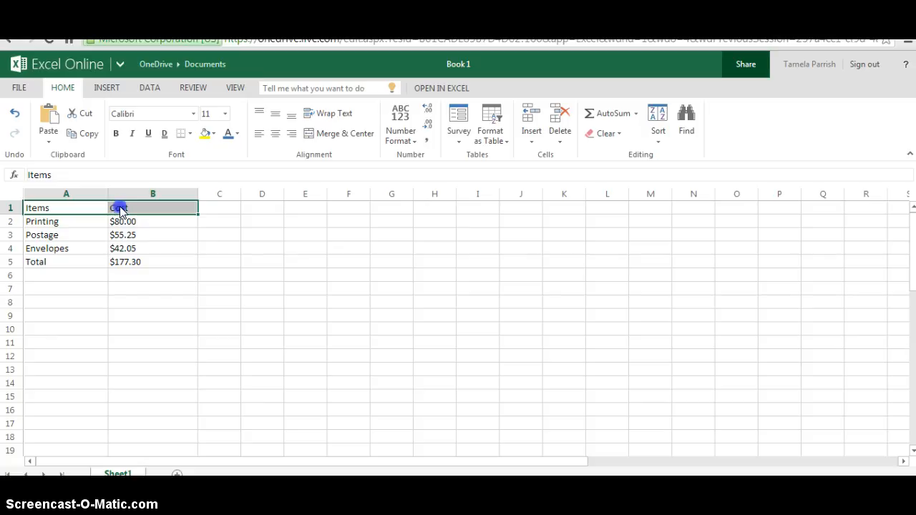
click(116, 134)
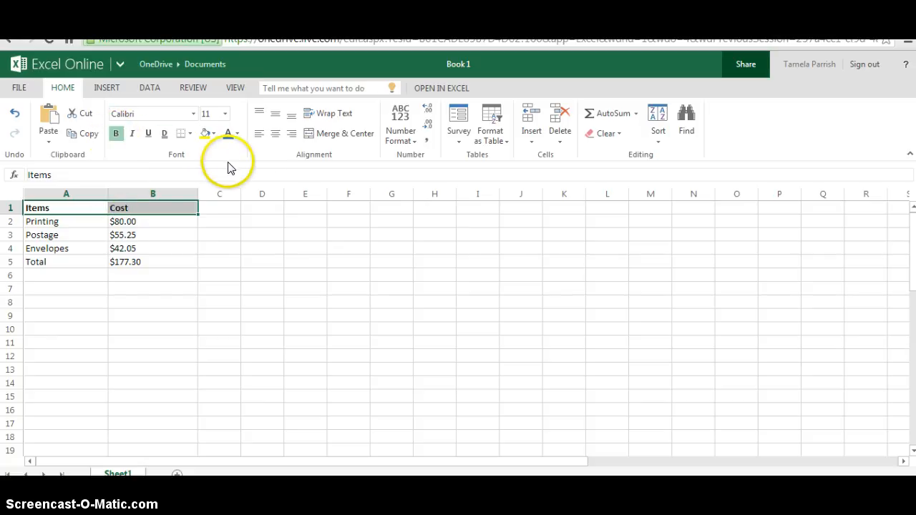
click(275, 136)
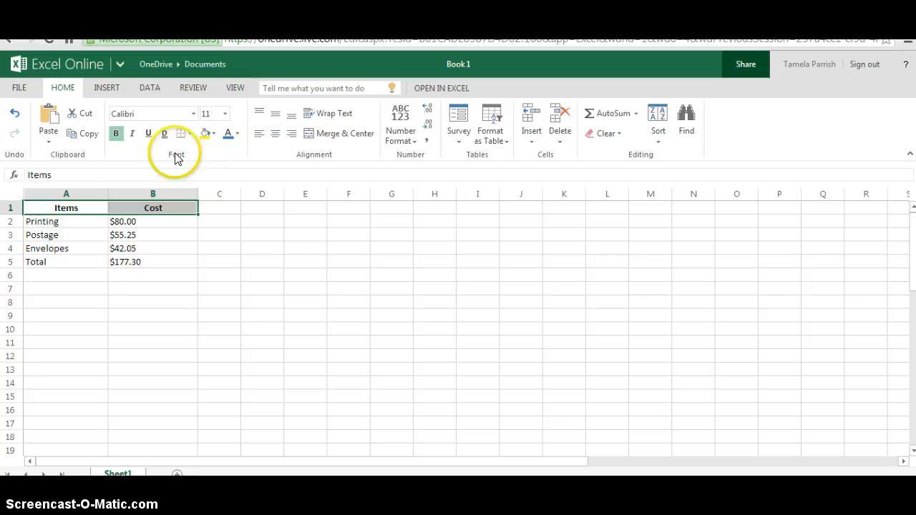
click(82, 222)
Step: Make the Total label in cell A5 bold
click(51, 263)
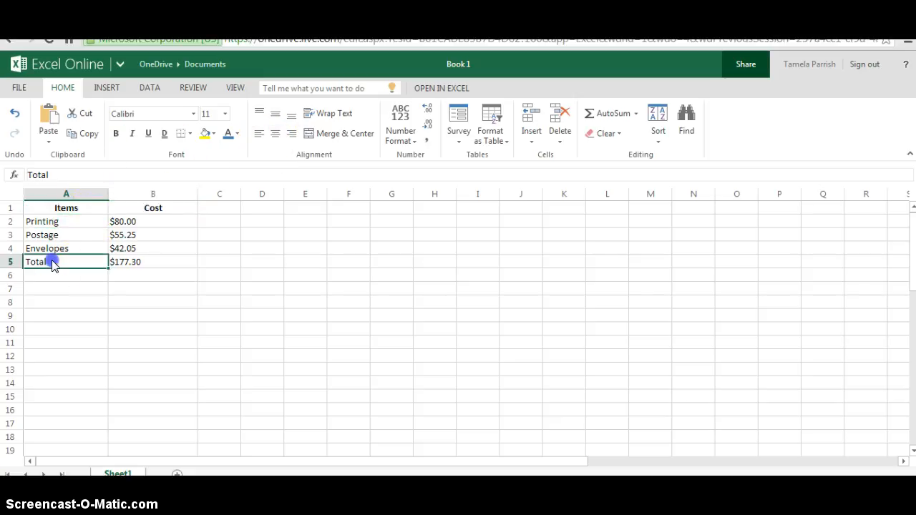
click(115, 136)
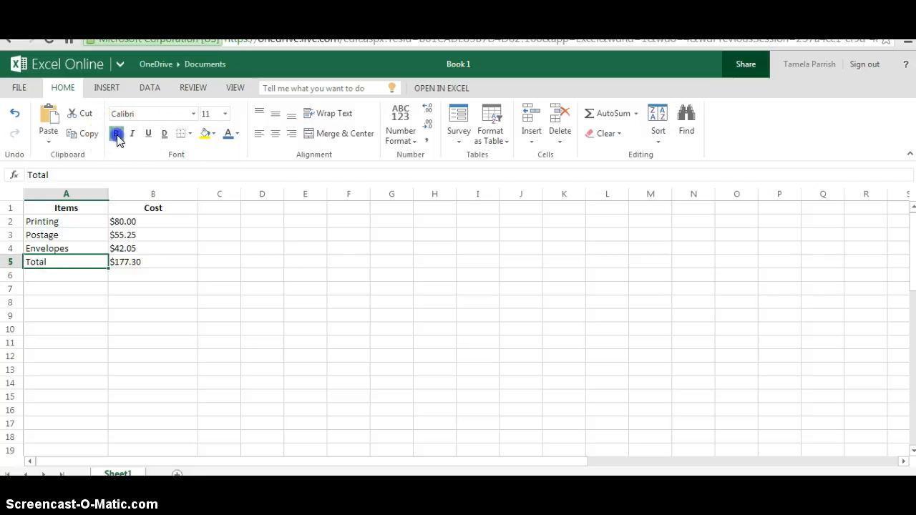
click(79, 280)
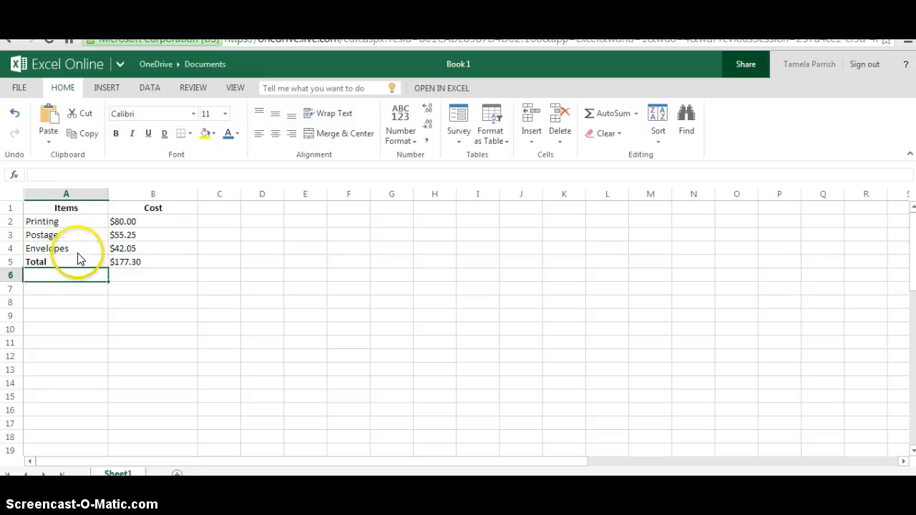